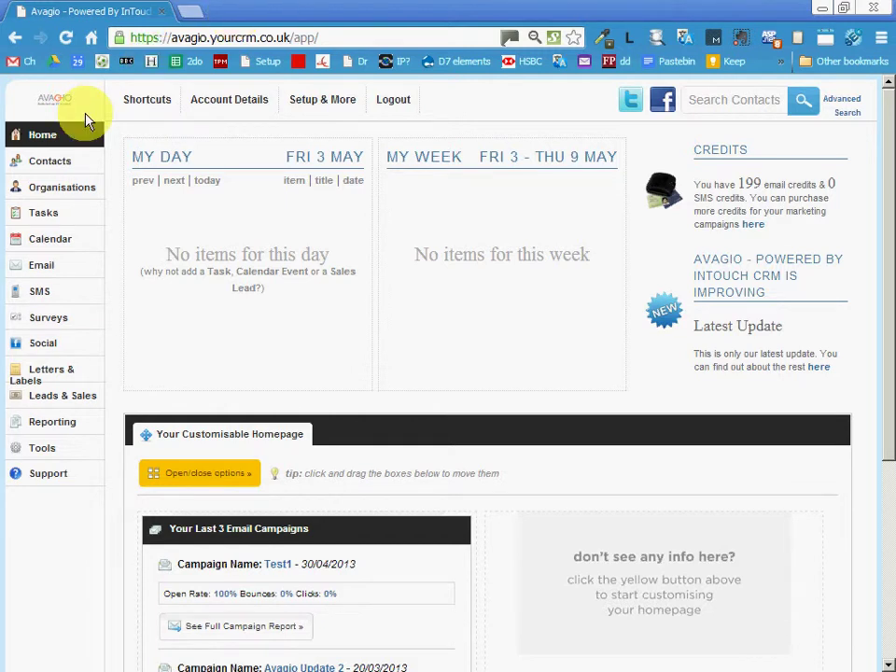
# Step: Open the TESTGROUP contact group to view its member contacts
pyautogui.click(52, 164)
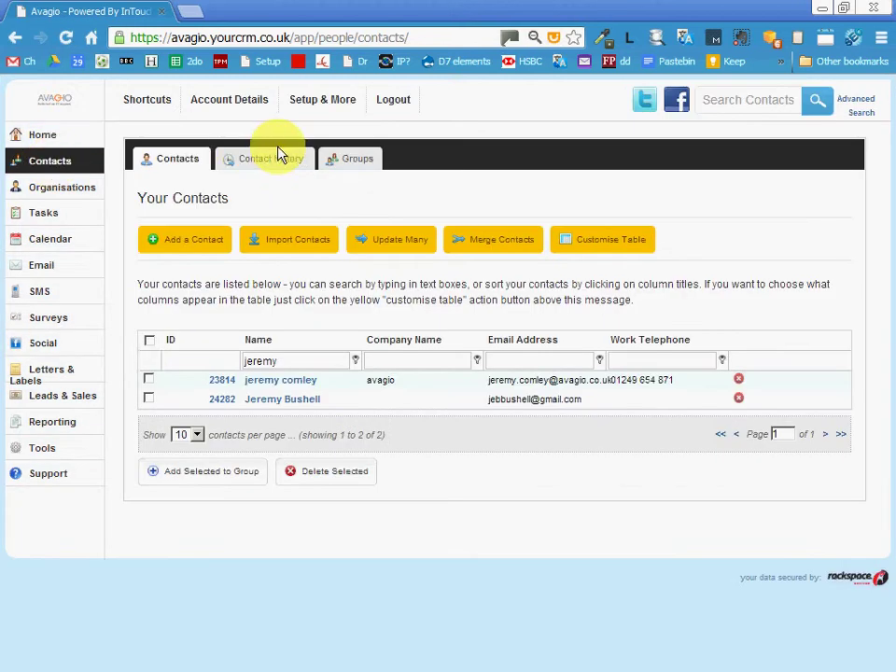
pyautogui.click(362, 169)
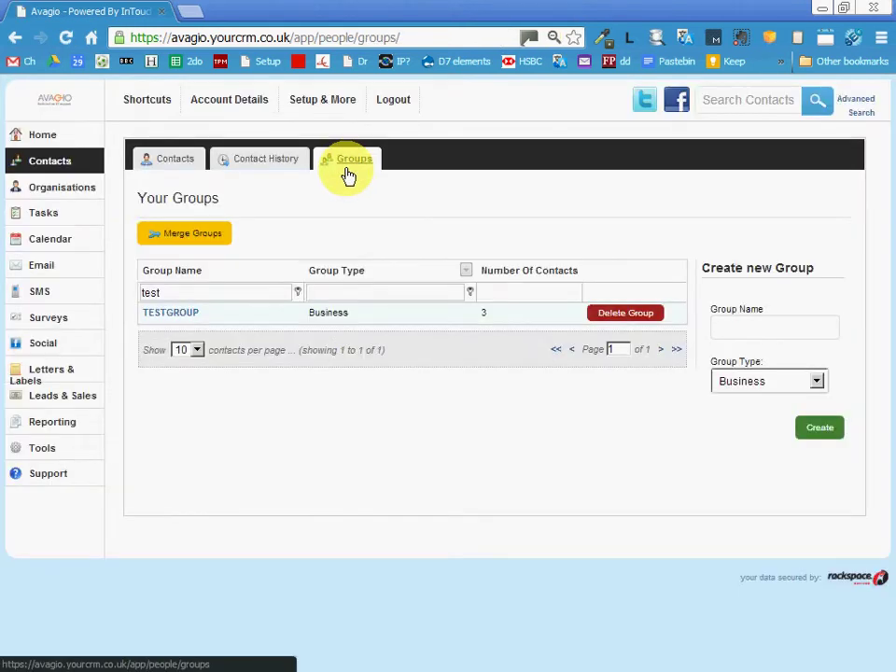
pyautogui.click(196, 317)
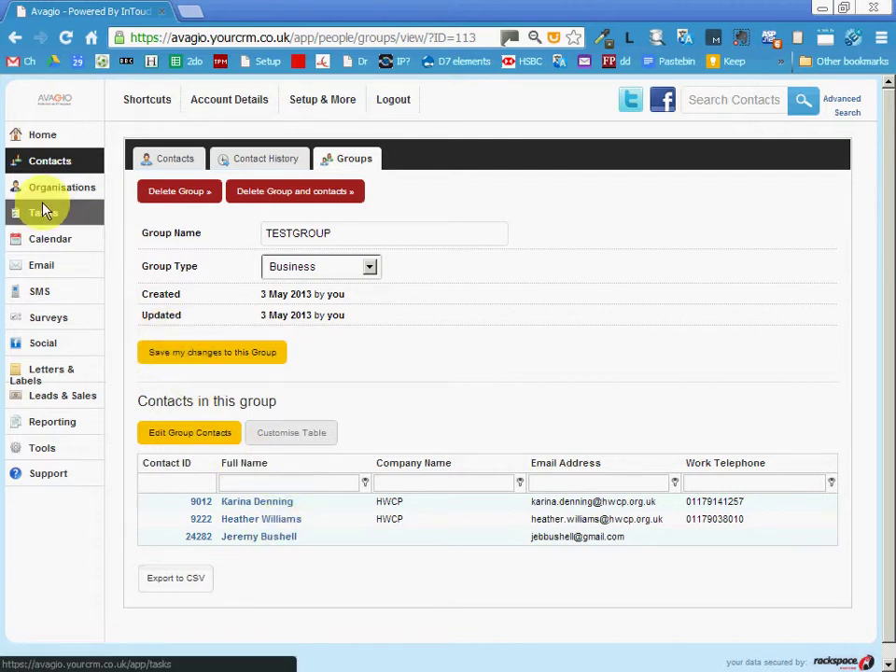
# Step: Create an email campaign with the name and subject line "xxxxc" and proceed to template selection
pyautogui.click(38, 267)
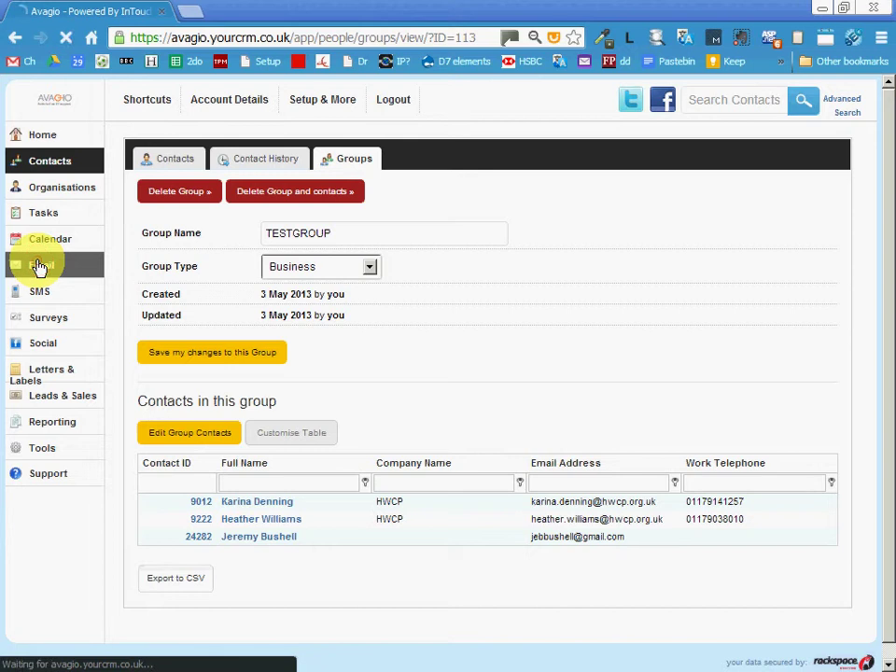
pyautogui.click(193, 282)
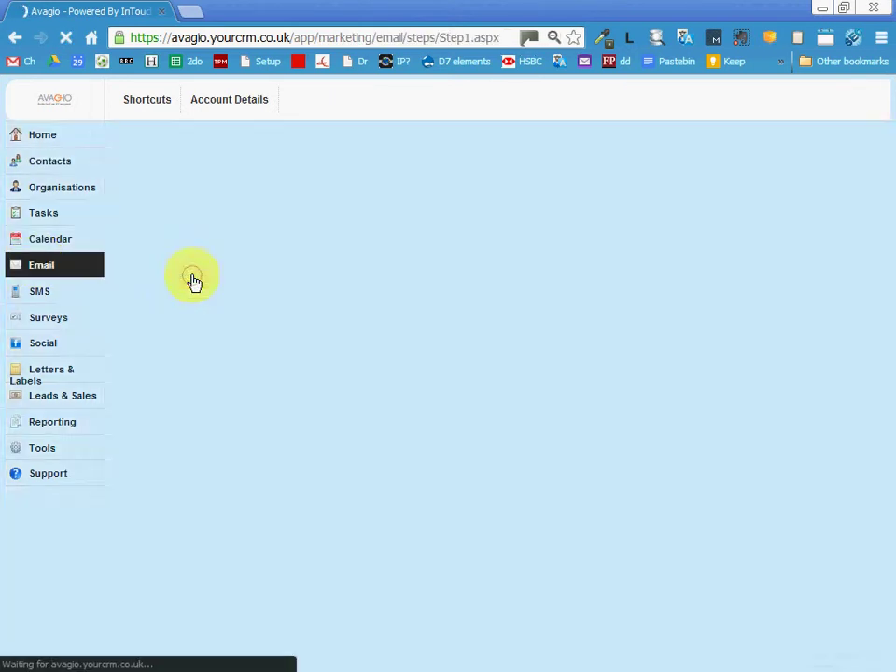
pyautogui.click(314, 286)
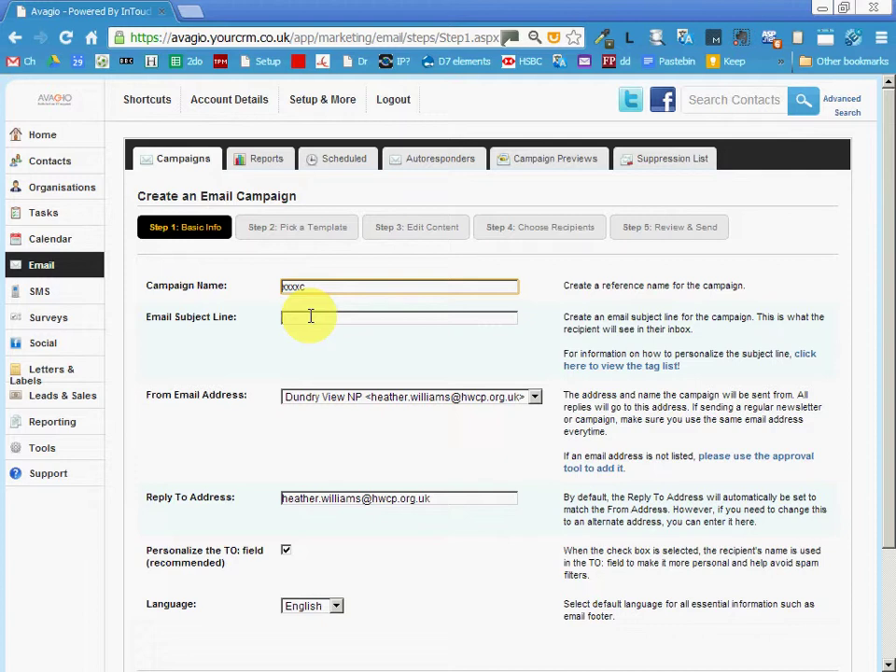
pyautogui.click(311, 315)
pyautogui.write('xxxxc')
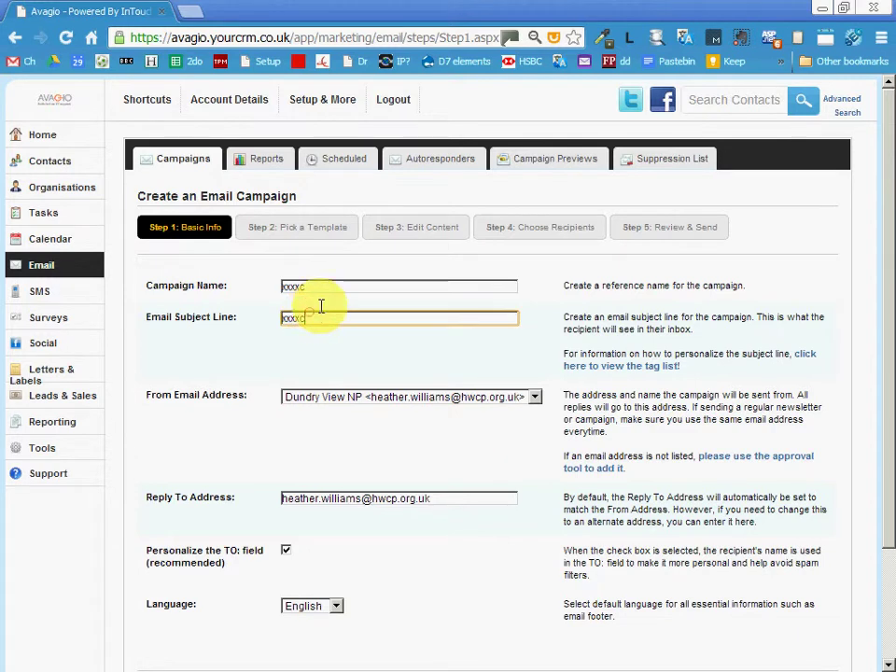
pyautogui.moveTo(887, 439); pyautogui.dragTo(881, 609)
pyautogui.click(755, 564)
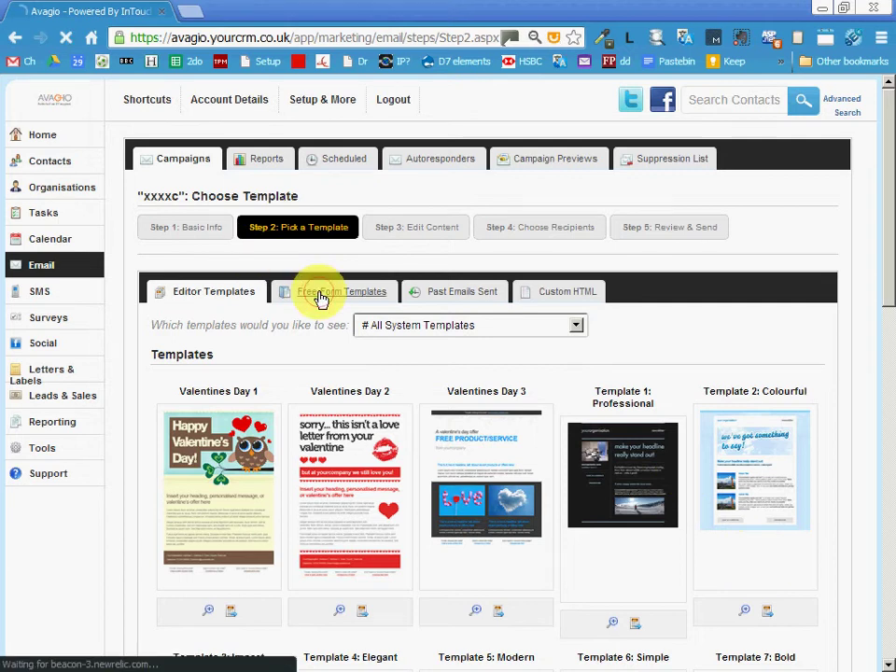
# Step: Use the free-form "HWCP Main EMail Template" for the campaign and save its content unedited, proceeding to the recipients
pyautogui.click(320, 296)
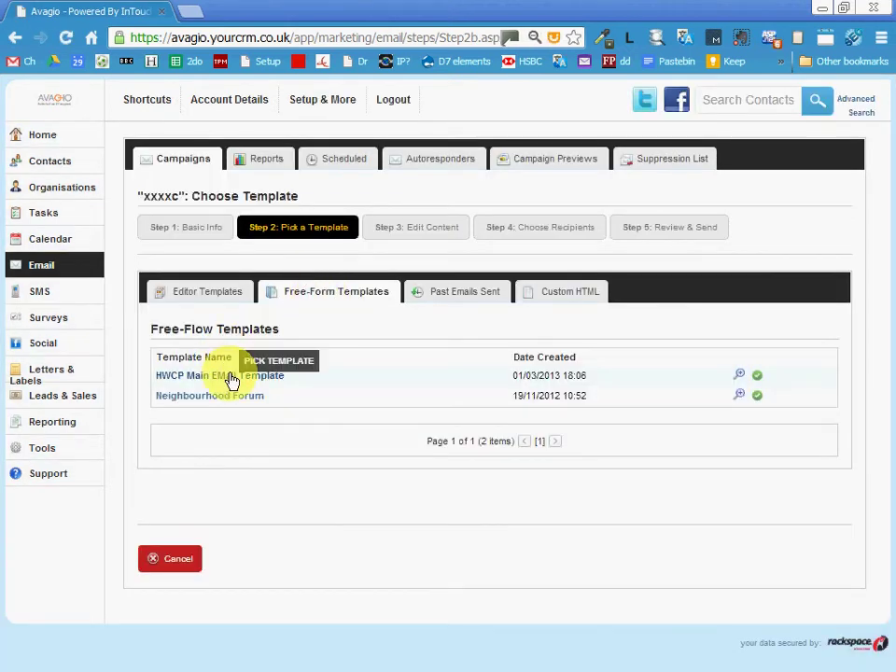
pyautogui.click(231, 381)
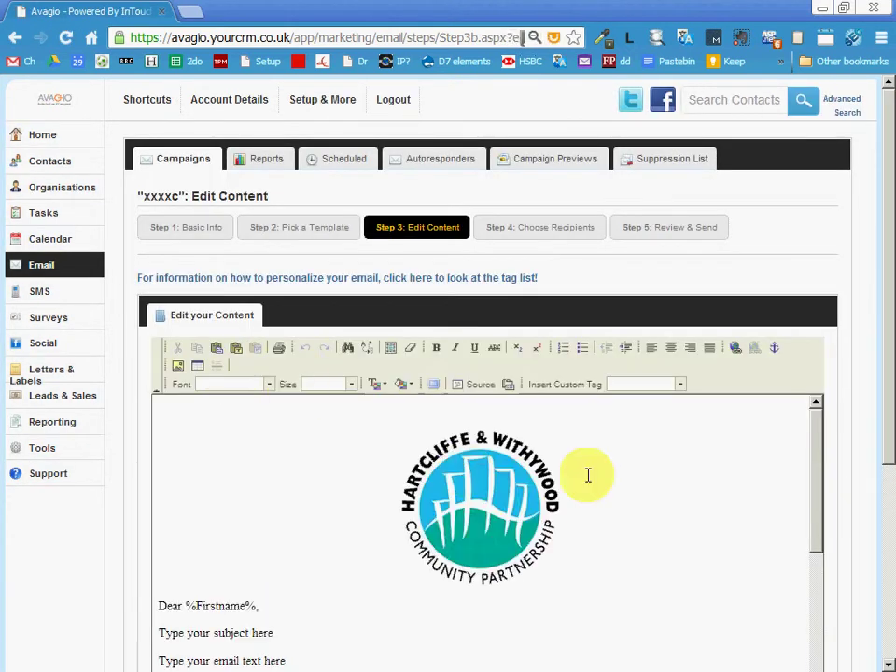
pyautogui.moveTo(888, 364); pyautogui.dragTo(881, 597)
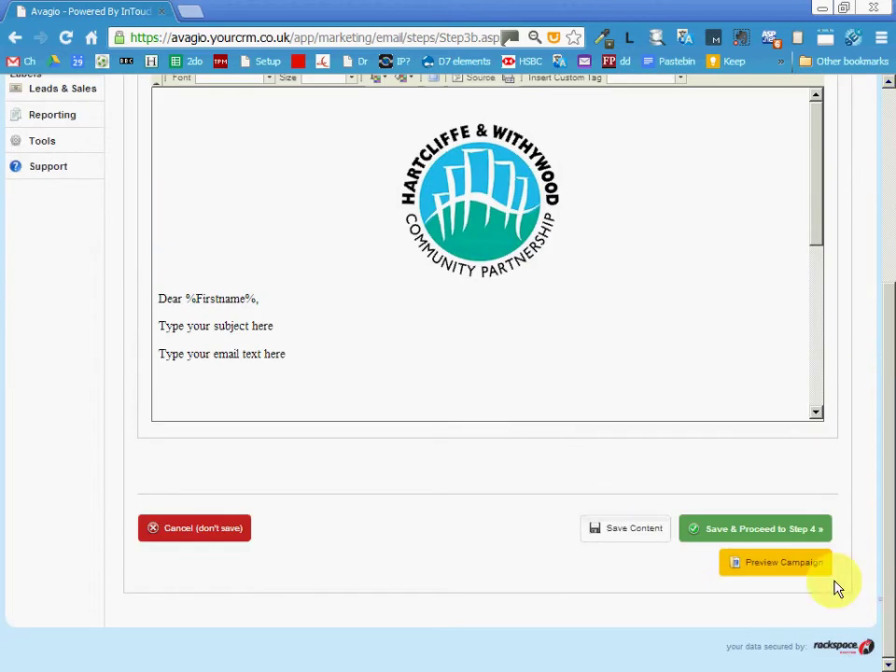
pyautogui.click(768, 541)
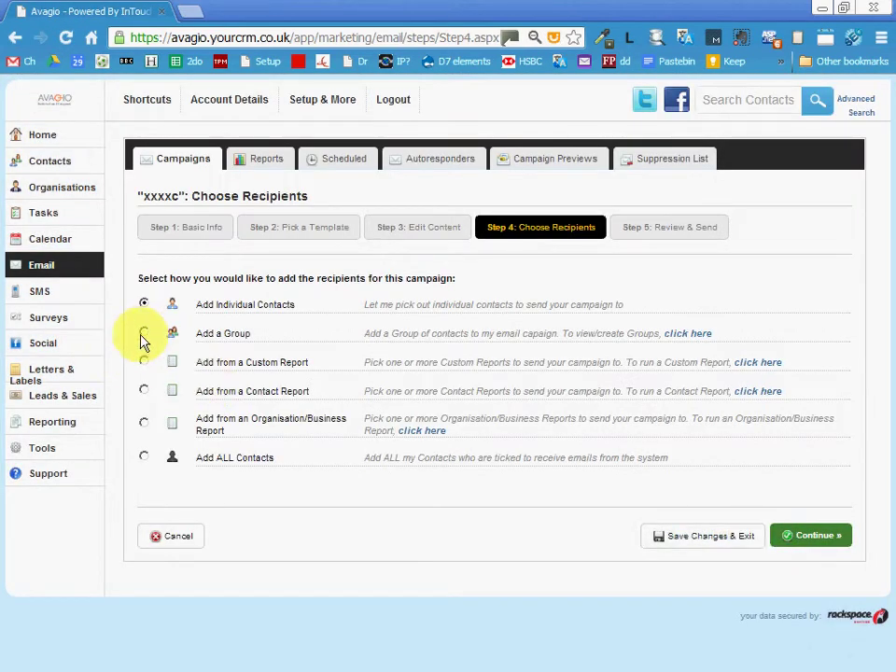
# Step: Add the group TESTGROUP as the campaign's recipients and check the selected contacts on the review page
pyautogui.click(144, 334)
pyautogui.click(816, 540)
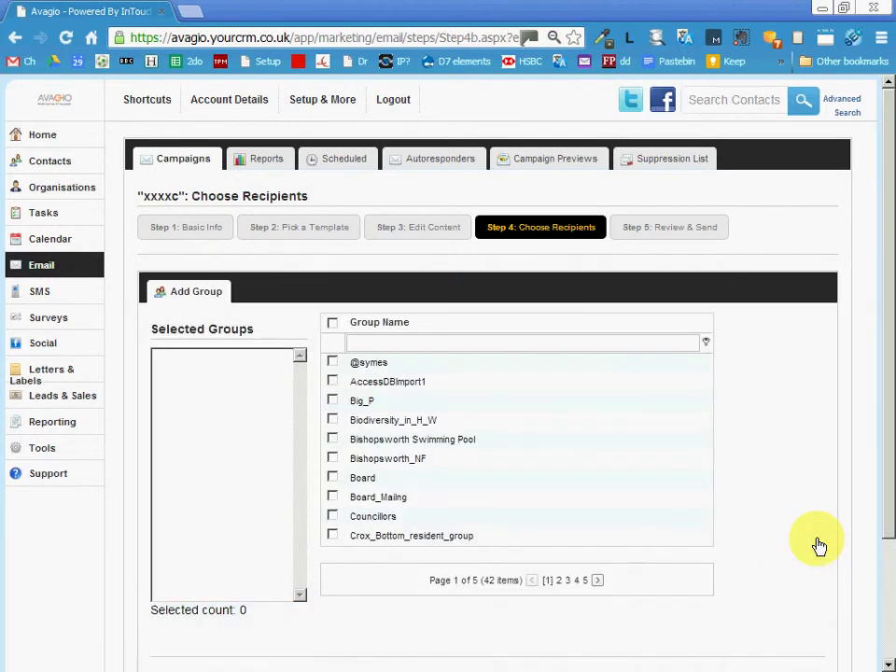
pyautogui.click(429, 346)
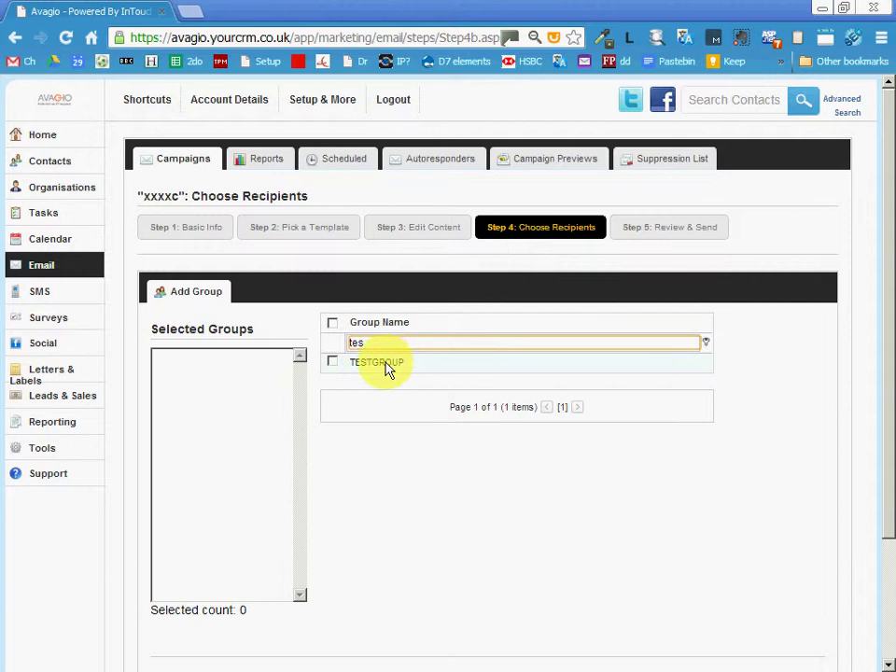
pyautogui.click(332, 362)
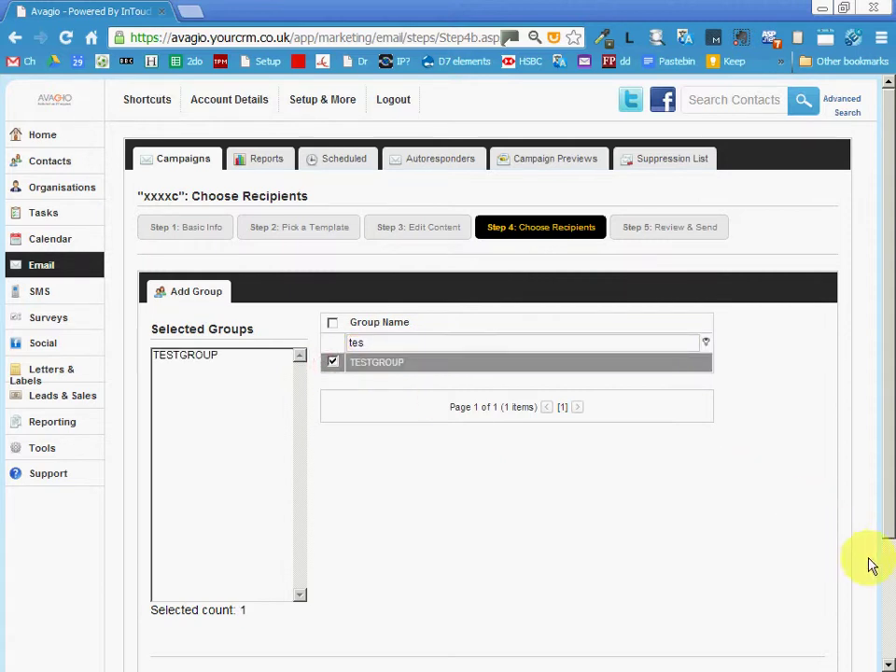
pyautogui.scroll(-3, 889, 529)
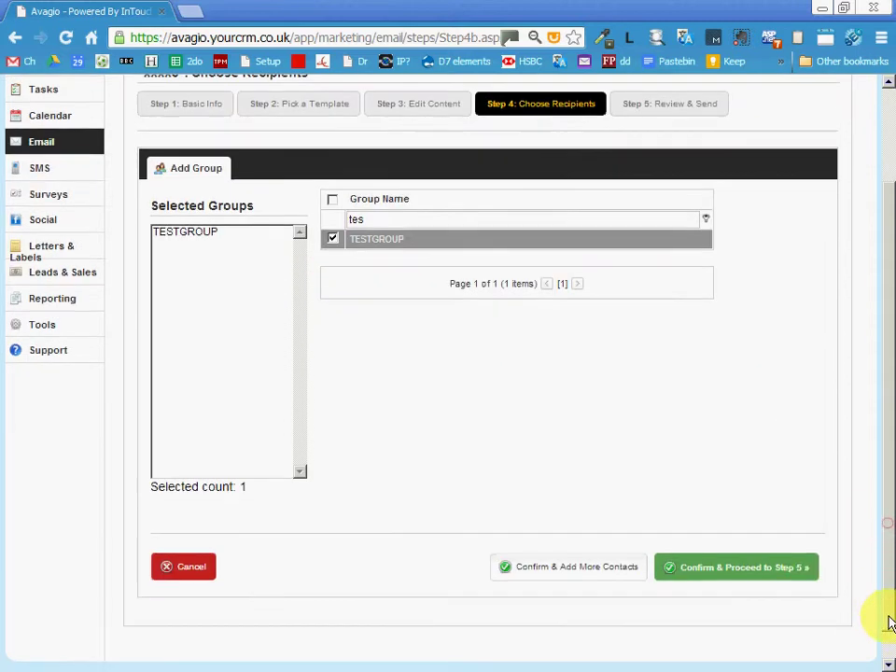
pyautogui.click(755, 577)
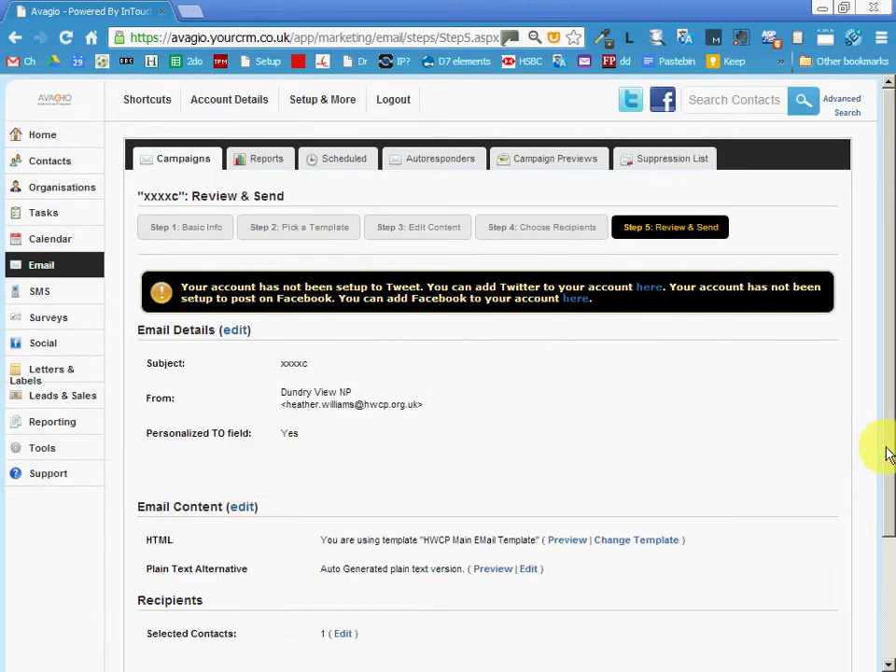
pyautogui.moveTo(887, 452); pyautogui.dragTo(456, 513)
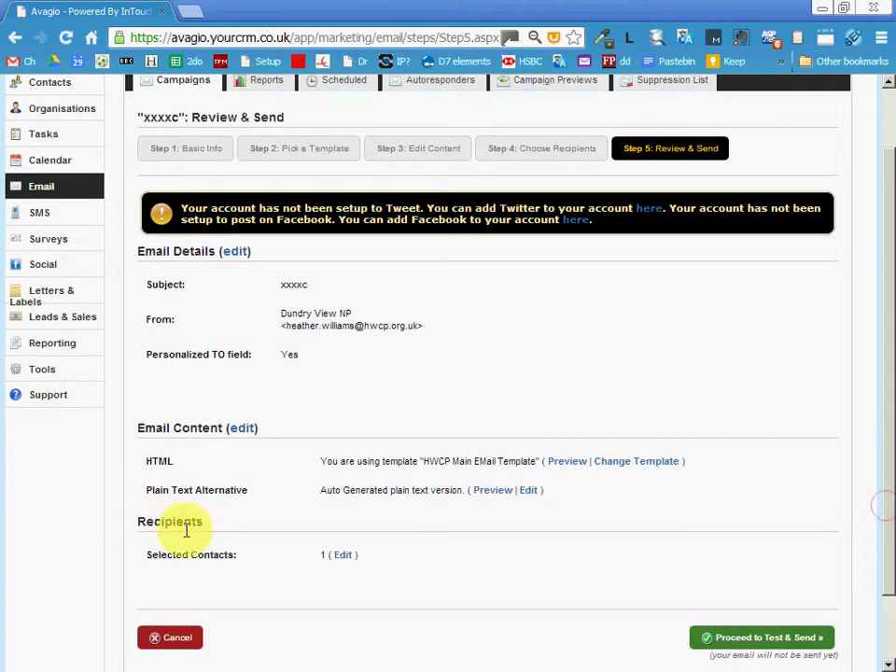
pyautogui.moveTo(327, 560)
pyautogui.mouseDown()
pyautogui.moveTo(311, 554)
pyautogui.moveTo(321, 554)
pyautogui.mouseUp()
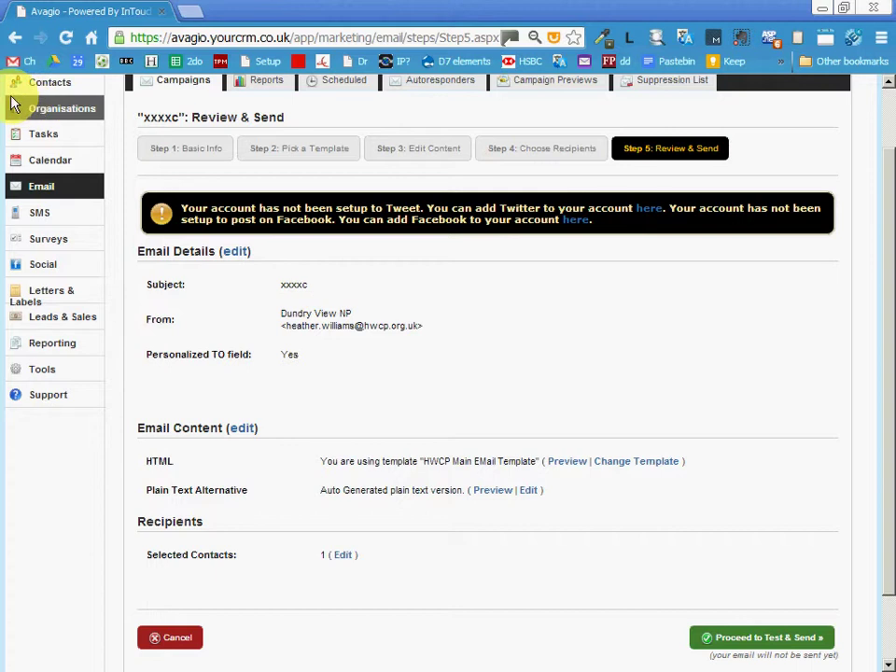
# Step: Reopen the TESTGROUP contact group and open the Work Group Administrator's contact record
pyautogui.click(44, 83)
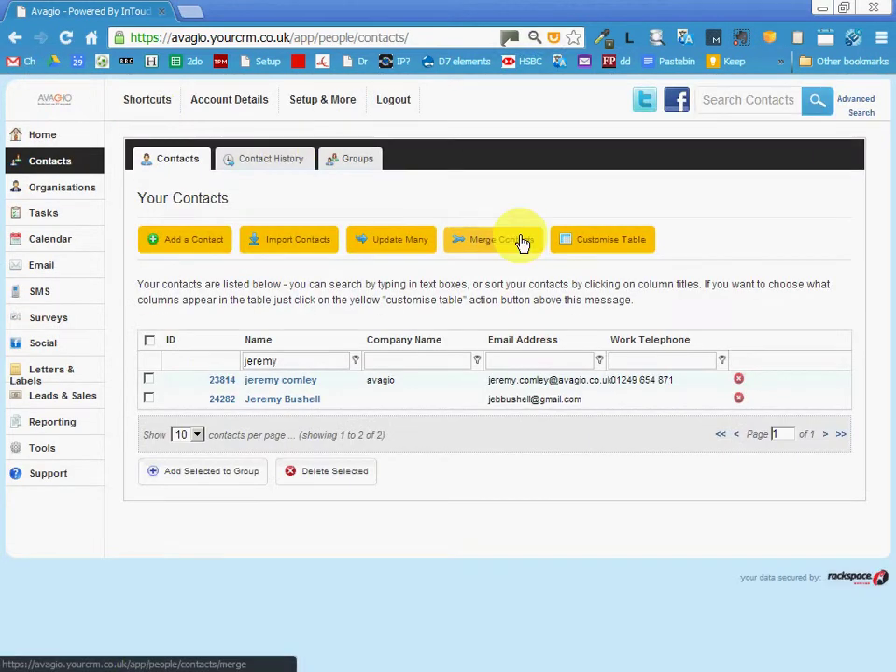
pyautogui.click(355, 164)
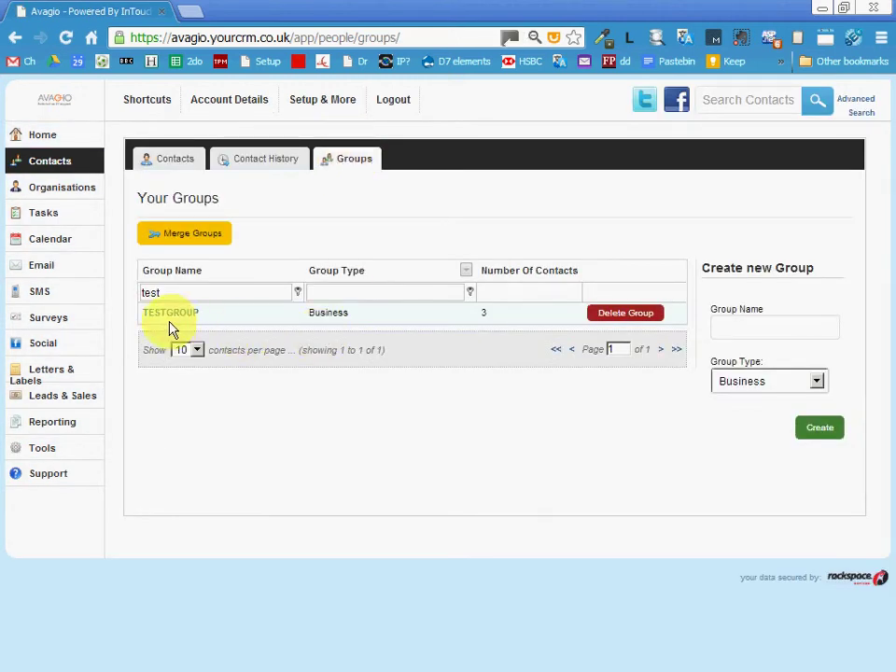
pyautogui.click(171, 317)
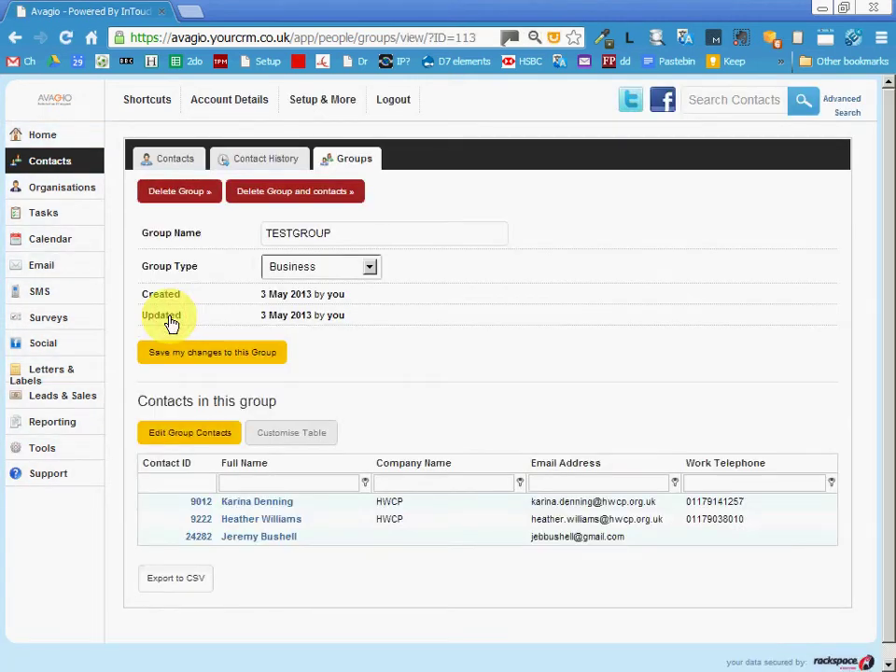
pyautogui.click(273, 506)
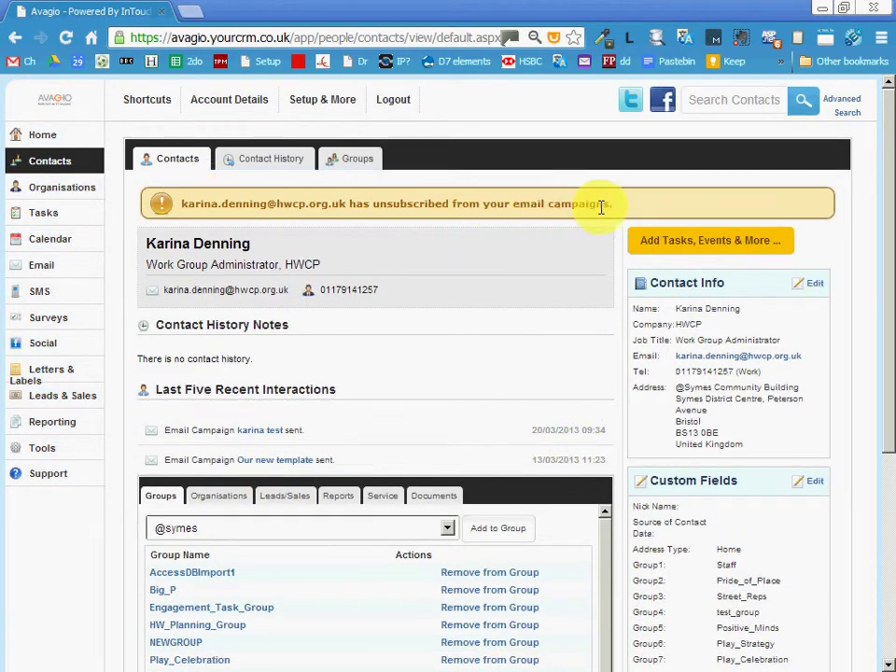
# Step: Inspect the Work Group Administrator's communication preferences and close them without saving
pyautogui.moveTo(888, 296)
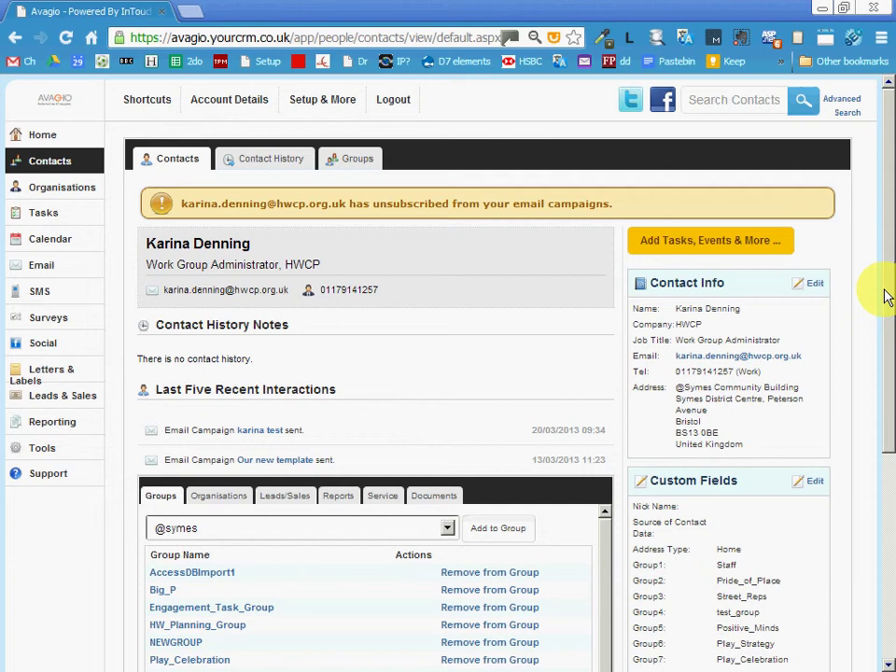
pyautogui.moveTo(887, 296); pyautogui.dragTo(883, 504)
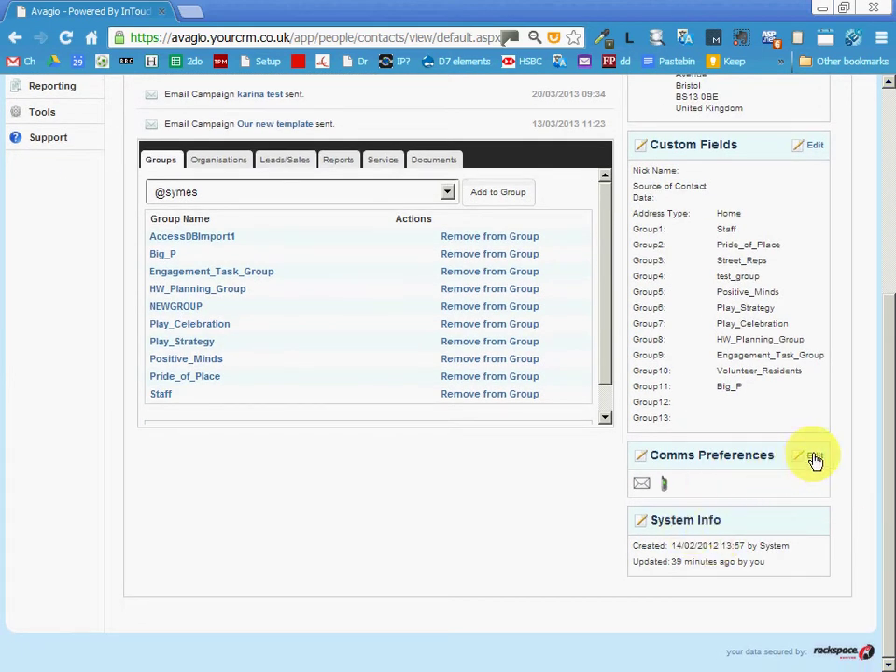
pyautogui.click(814, 458)
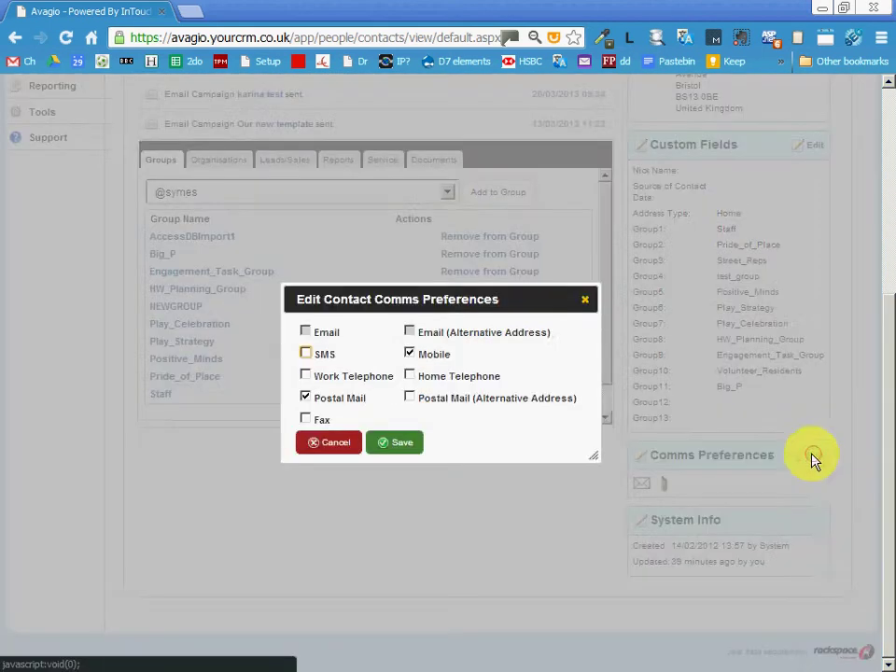
pyautogui.click(409, 353)
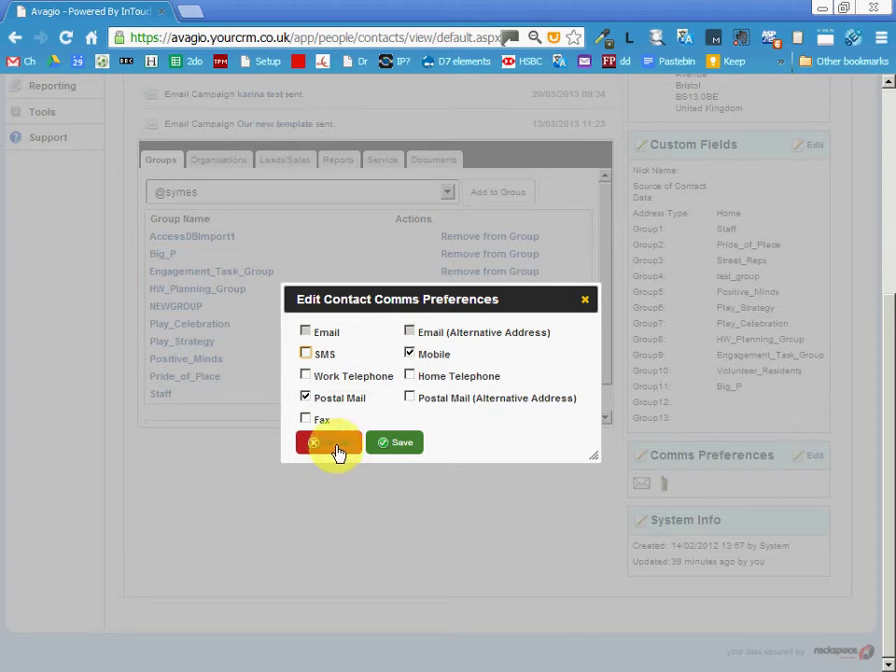
pyautogui.click(336, 445)
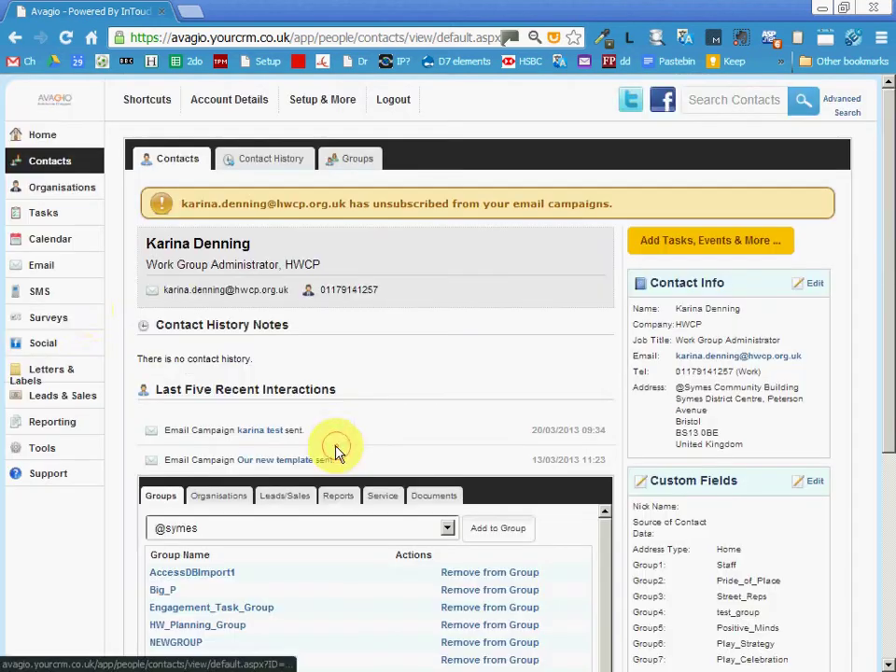
# Step: View the suppression list for email campaigns
pyautogui.click(54, 271)
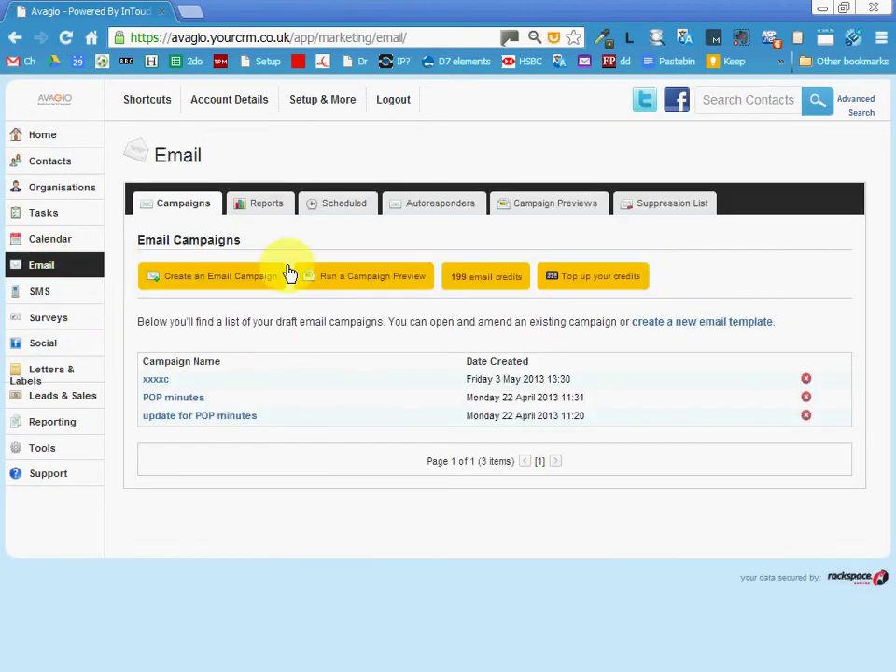
pyautogui.click(665, 205)
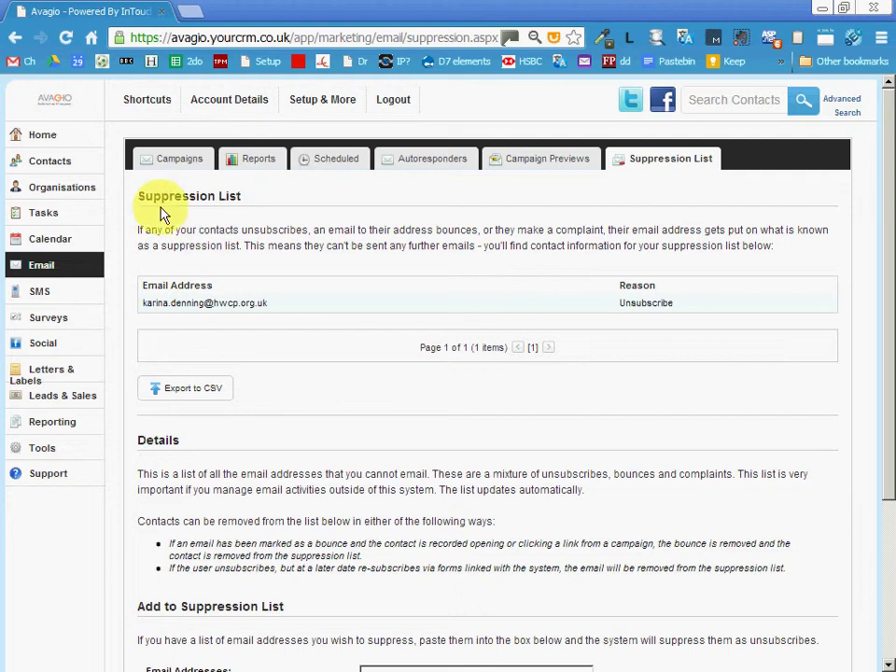
# Step: Reopen the TESTGROUP contact group and open the record of its second contact, HWCP's Community Engagement Manager
pyautogui.click(46, 168)
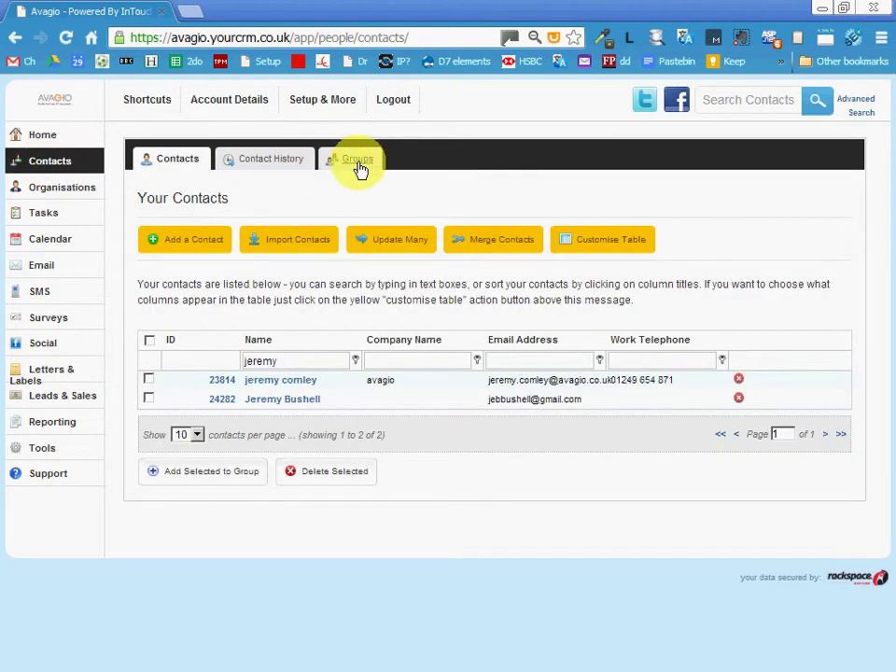
pyautogui.click(360, 168)
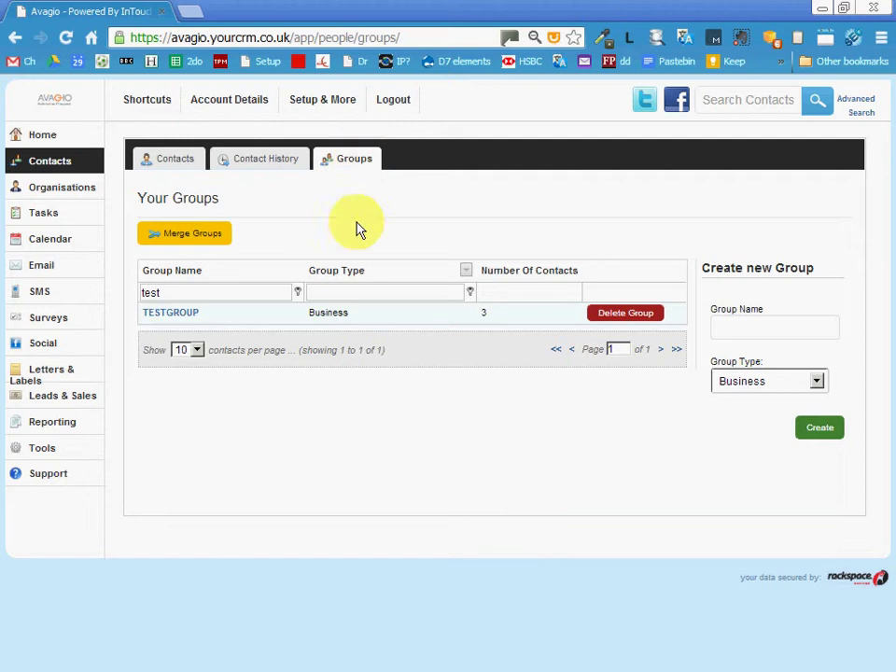
pyautogui.click(182, 313)
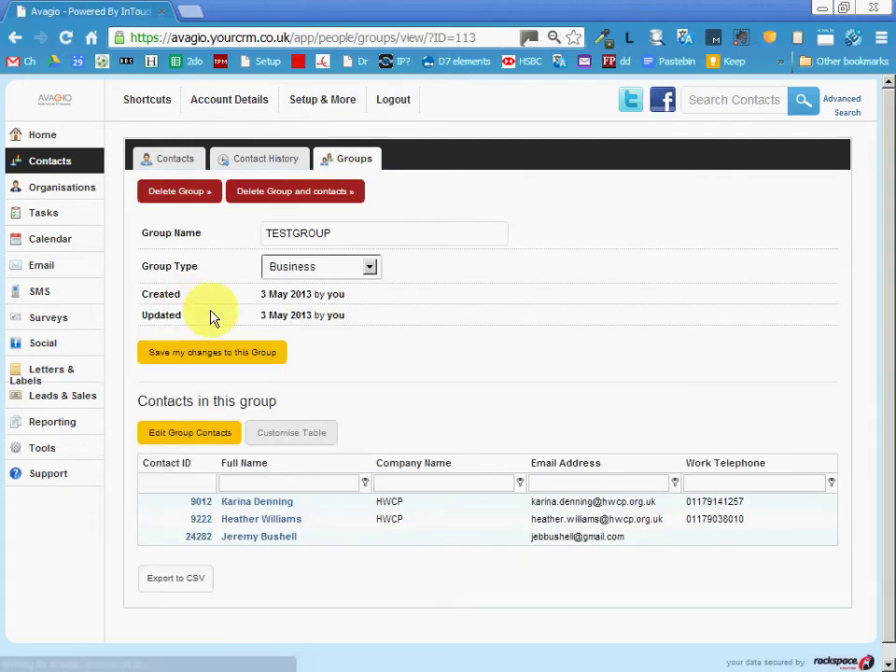
pyautogui.click(278, 525)
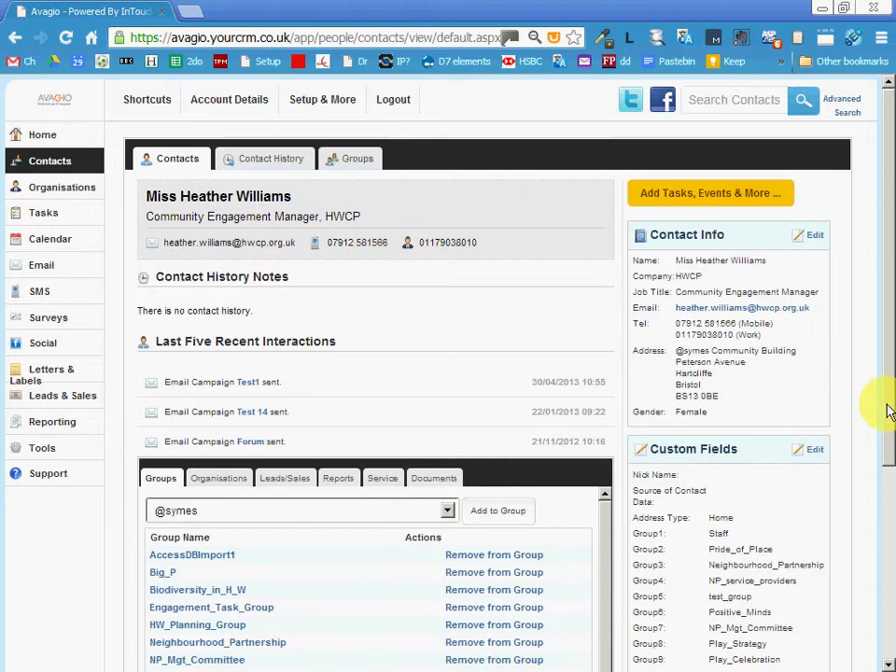
# Step: Inspect the Community Engagement Manager's communication preferences and close them without saving
pyautogui.moveTo(889, 410); pyautogui.dragTo(854, 580)
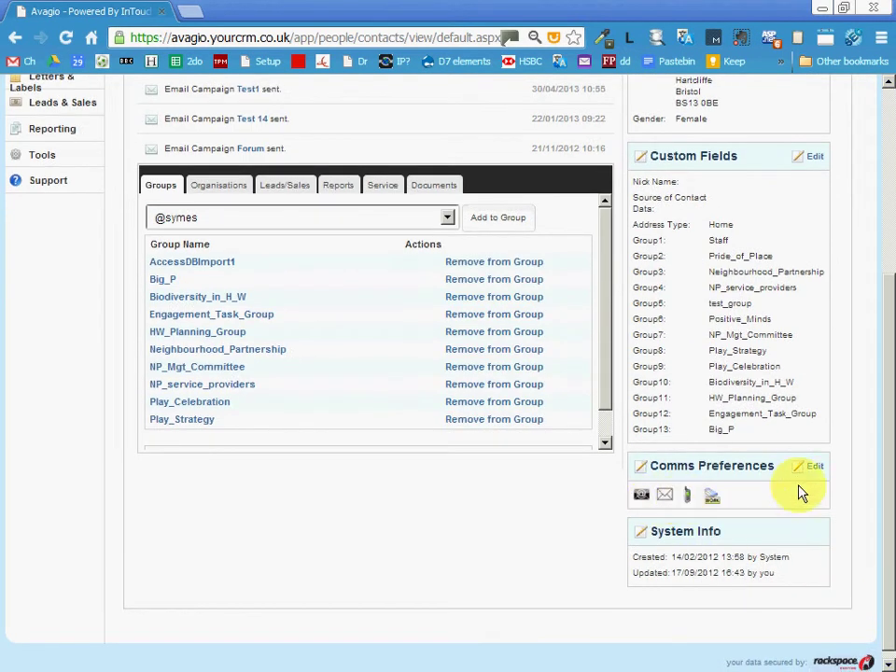
pyautogui.click(815, 468)
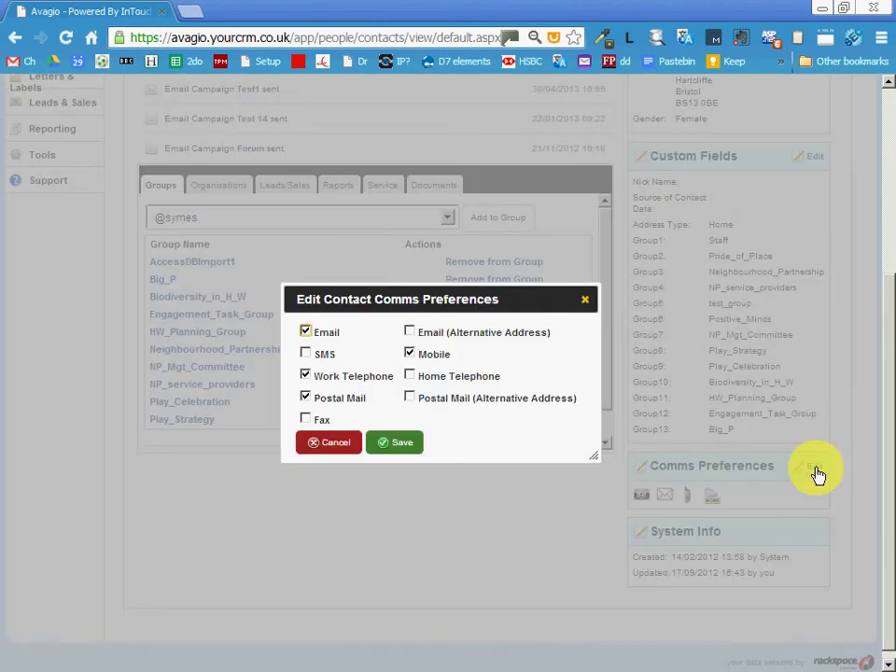
pyautogui.click(327, 448)
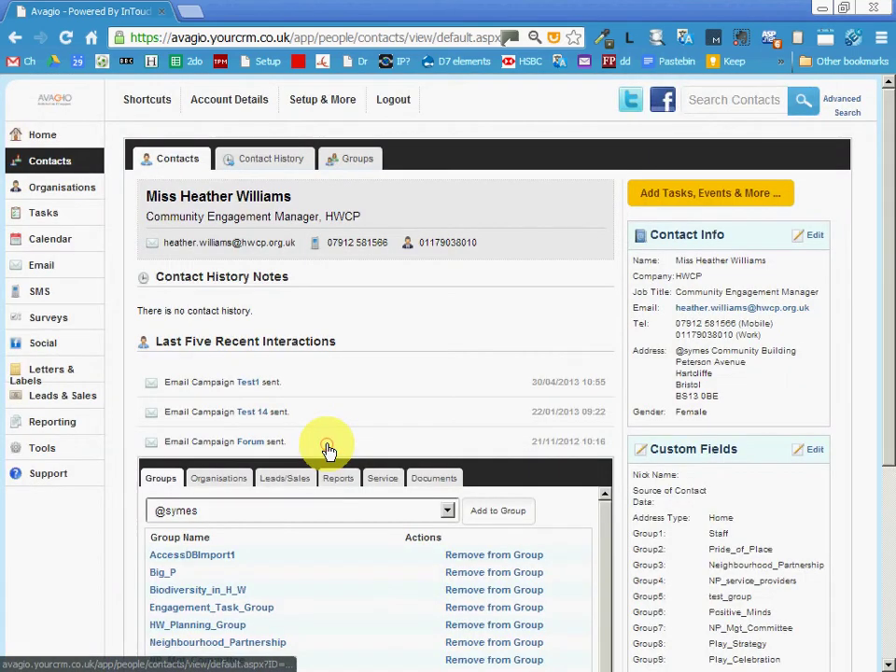
# Step: Return to the TESTGROUP contact group and open the record of its third contact, the one without a company
pyautogui.click(348, 161)
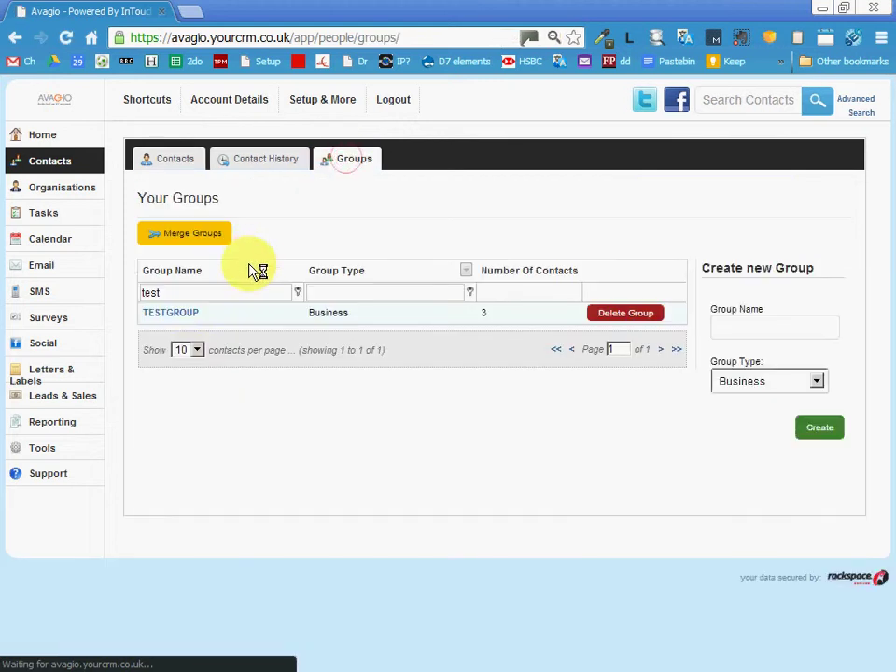
pyautogui.click(177, 318)
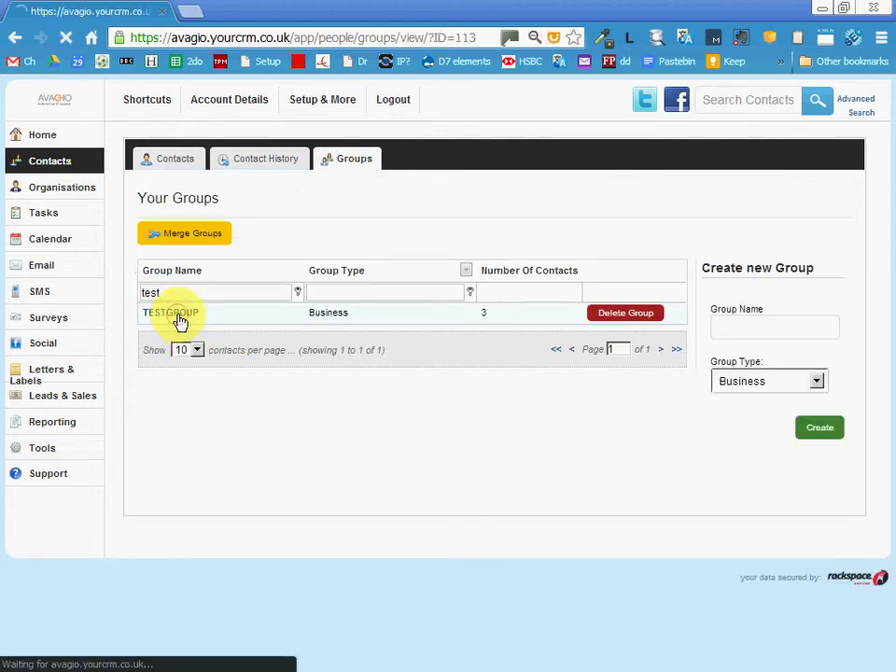
pyautogui.click(282, 542)
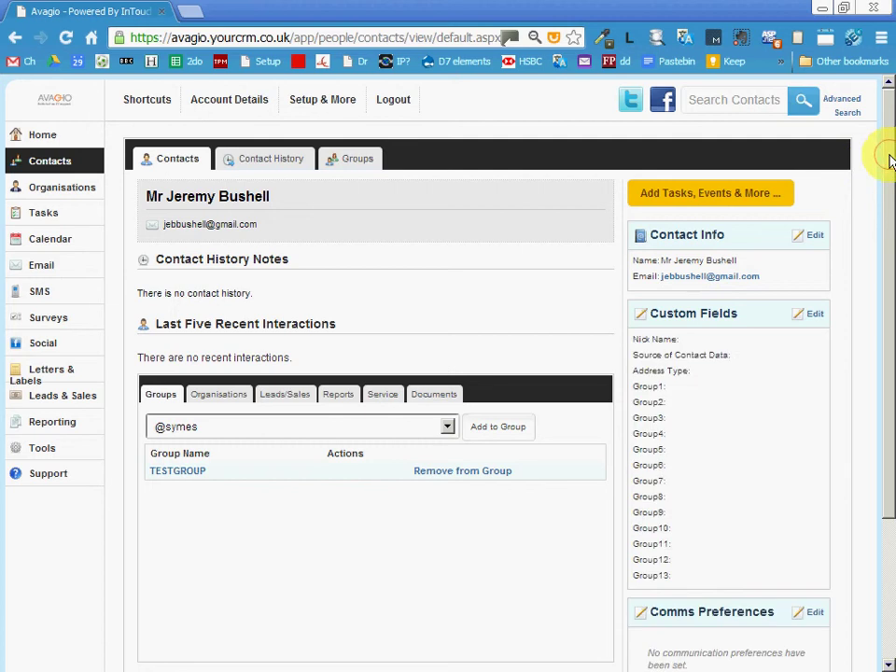
# Step: Enable Email in this contact's communication preferences and save them
pyautogui.moveTo(886, 160); pyautogui.dragTo(883, 320)
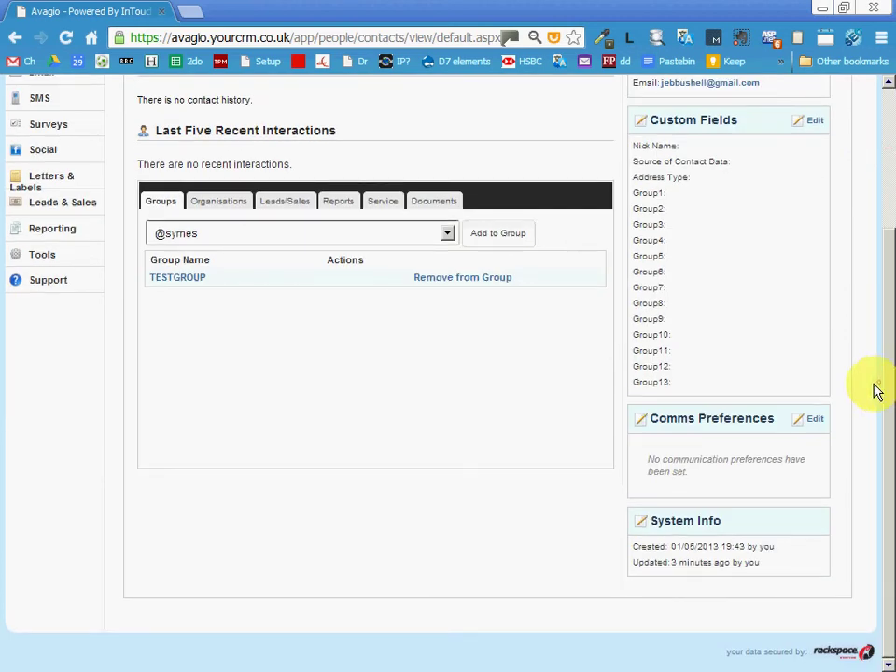
pyautogui.click(811, 419)
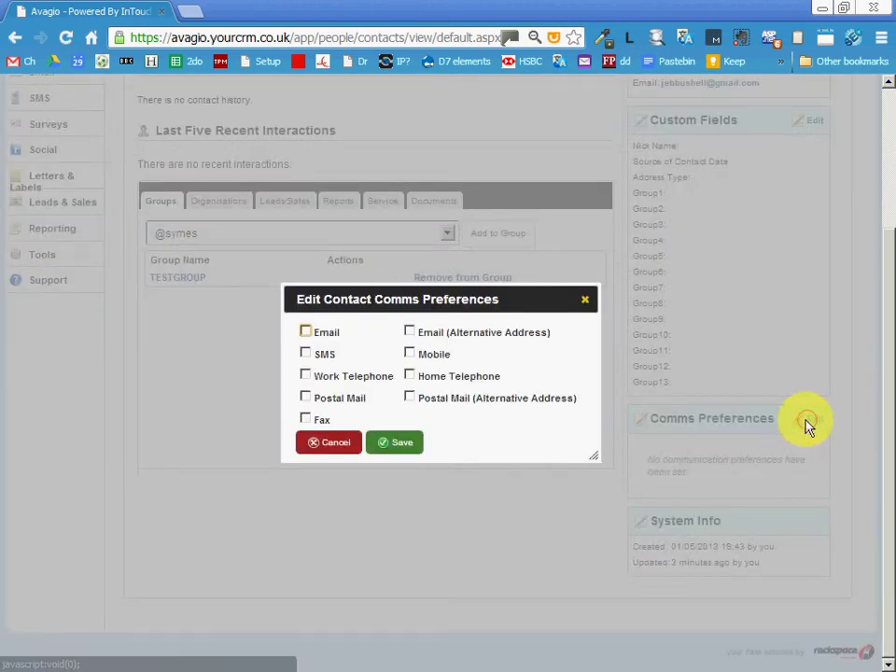
pyautogui.click(307, 332)
pyautogui.click(400, 448)
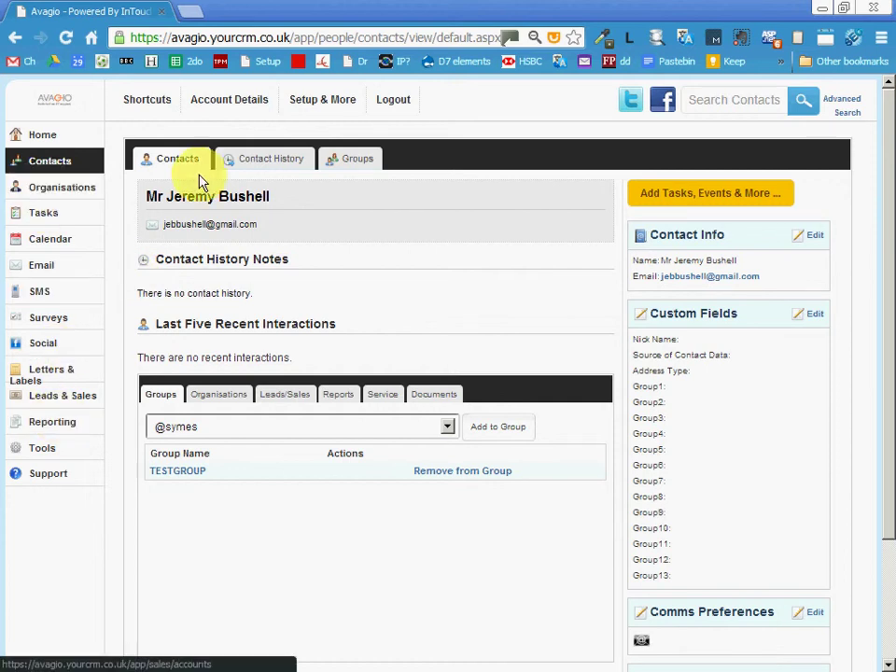
# Step: Open the draft email campaign xxxxc and check its selected contacts on the review page
pyautogui.click(43, 275)
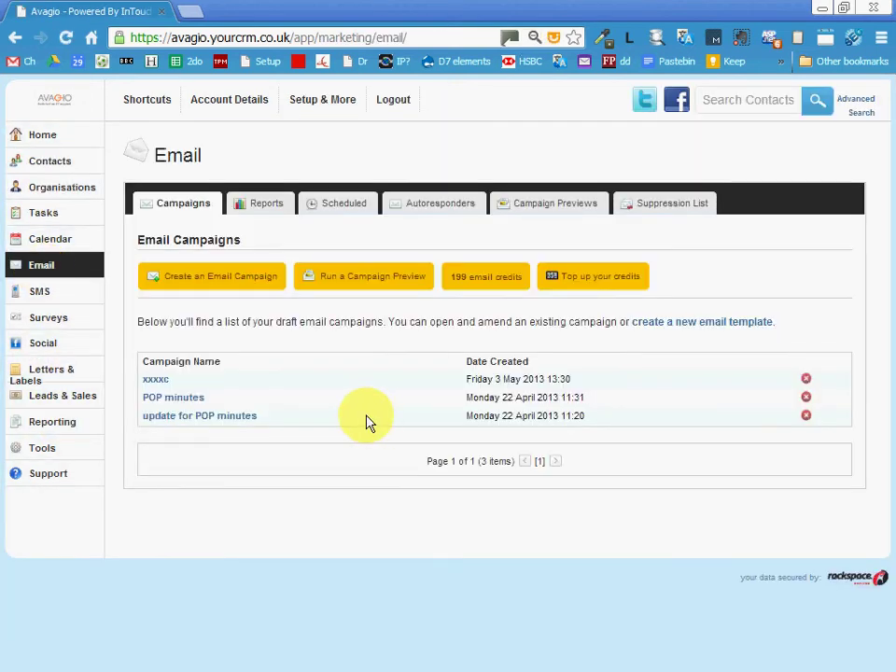
pyautogui.click(164, 383)
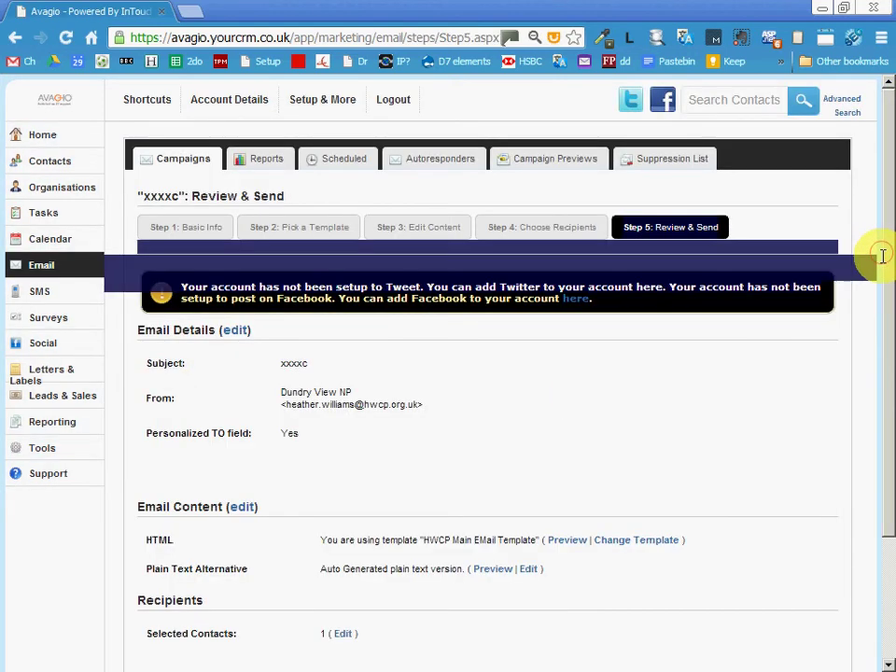
pyautogui.moveTo(880, 320); pyautogui.dragTo(880, 435)
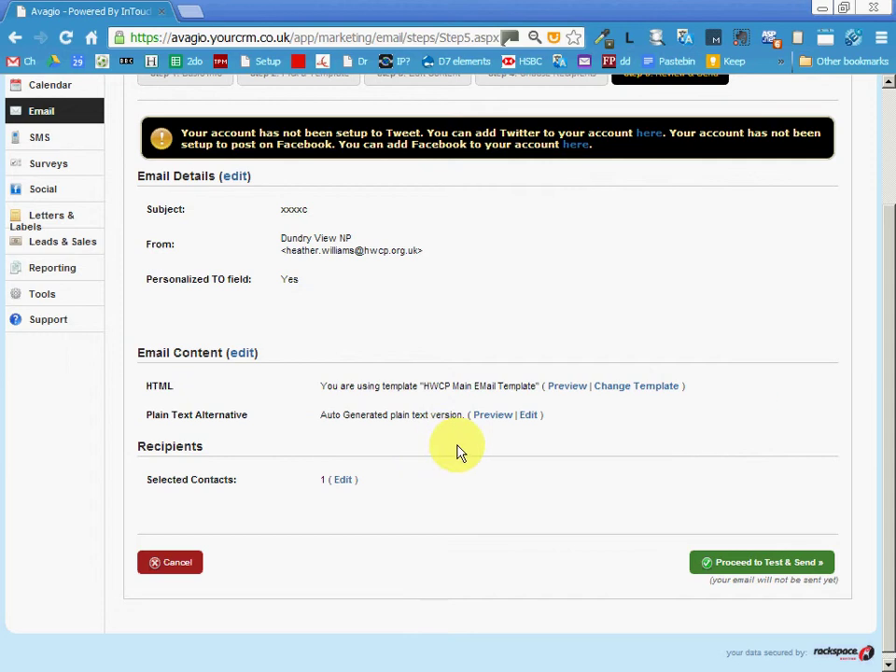
# Step: Edit the campaign's recipients to add the group TESTGROUP again, and check the selected contacts on the review page
pyautogui.click(343, 480)
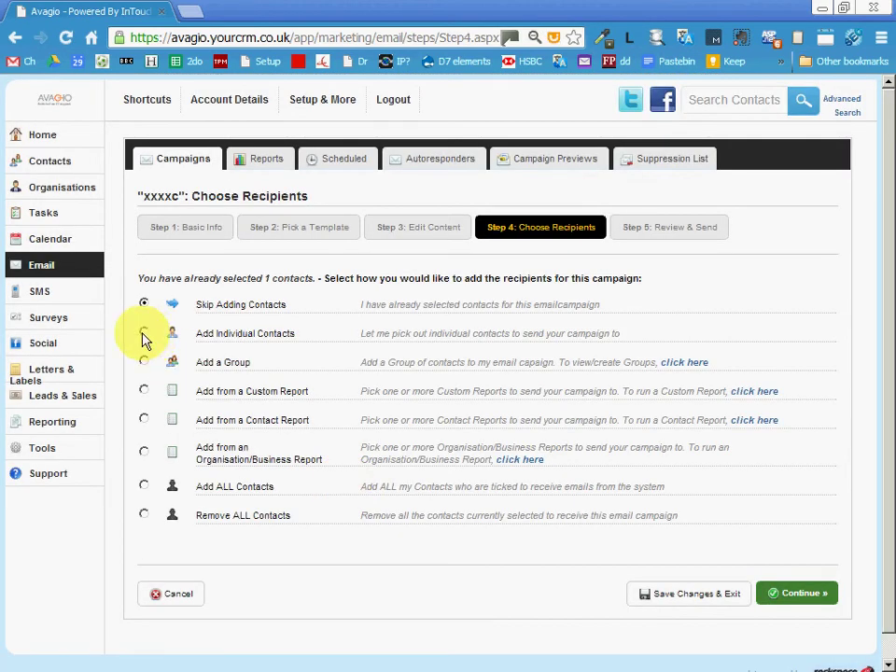
pyautogui.click(146, 363)
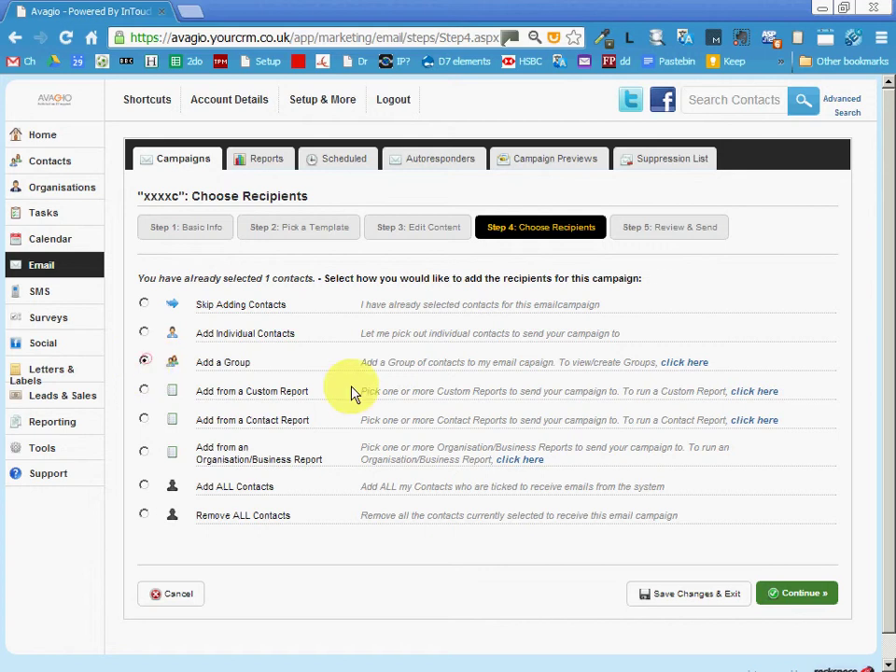
pyautogui.click(800, 601)
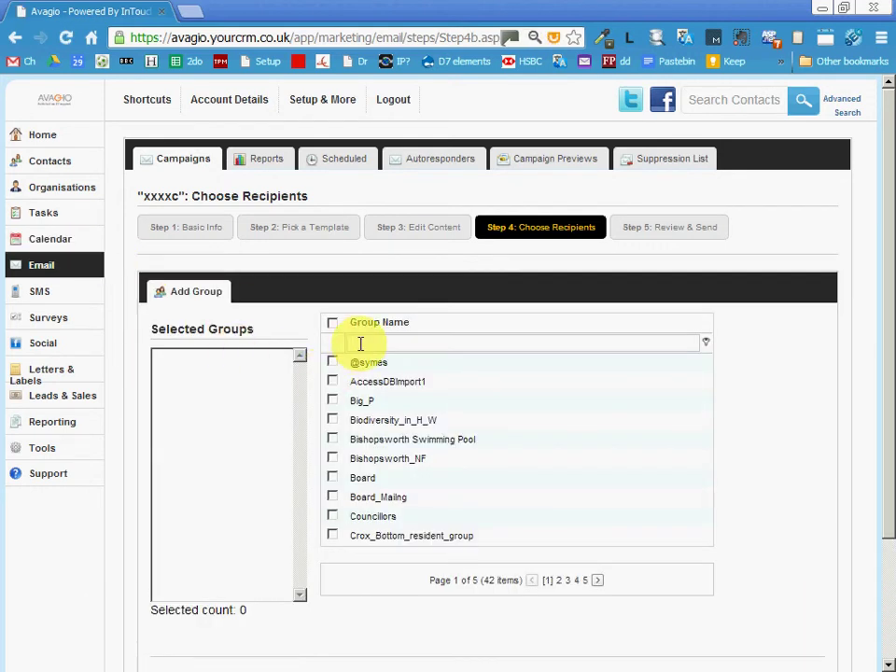
pyautogui.click(361, 344)
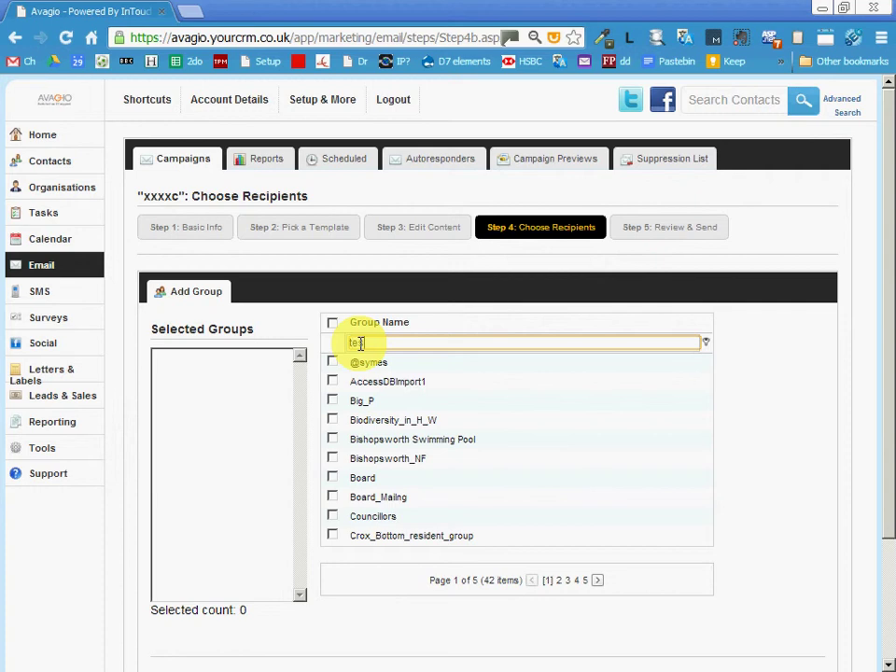
pyautogui.write('tes')
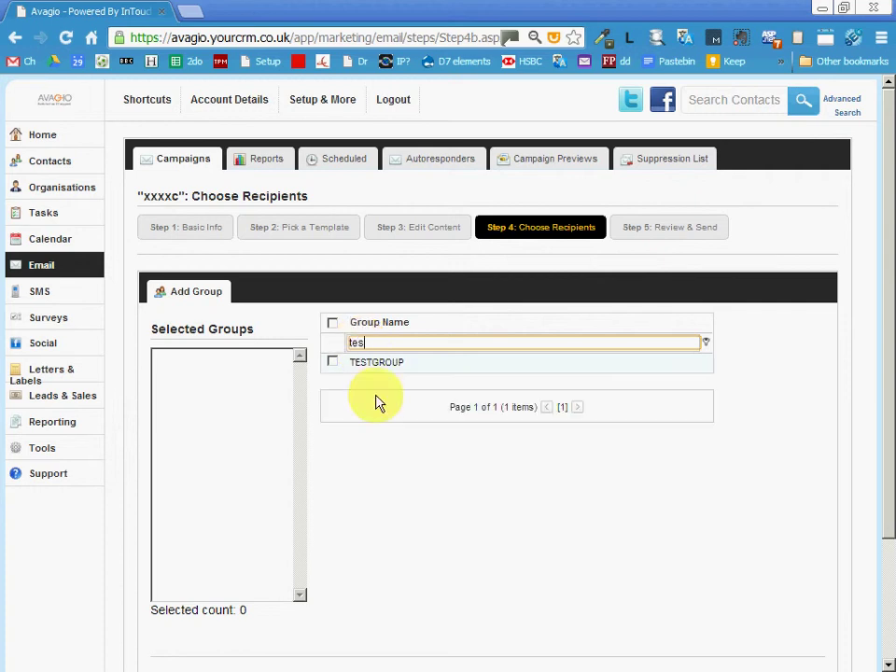
pyautogui.click(333, 365)
pyautogui.moveTo(888, 534); pyautogui.dragTo(837, 606)
pyautogui.click(766, 600)
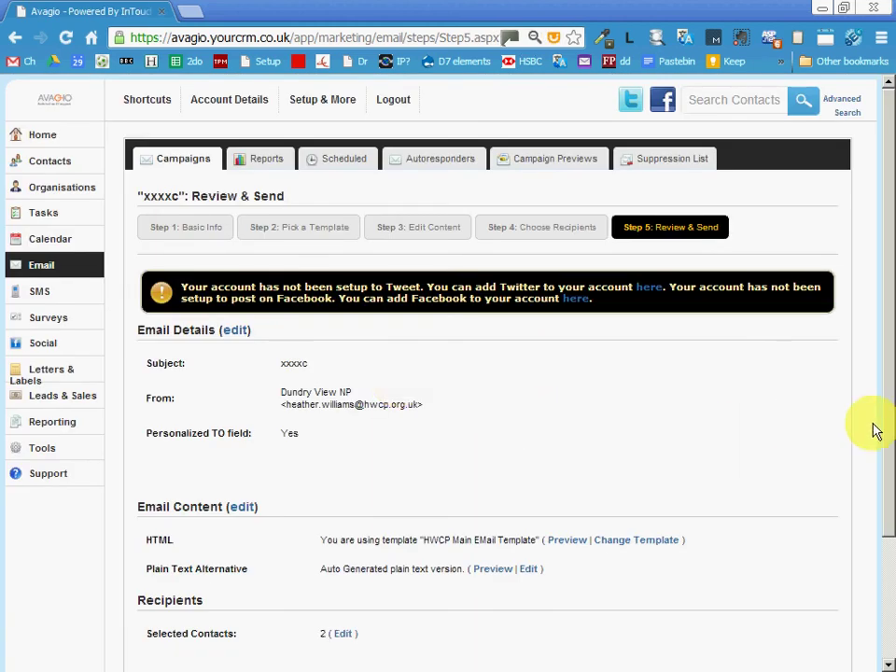
pyautogui.moveTo(890, 435); pyautogui.dragTo(771, 524)
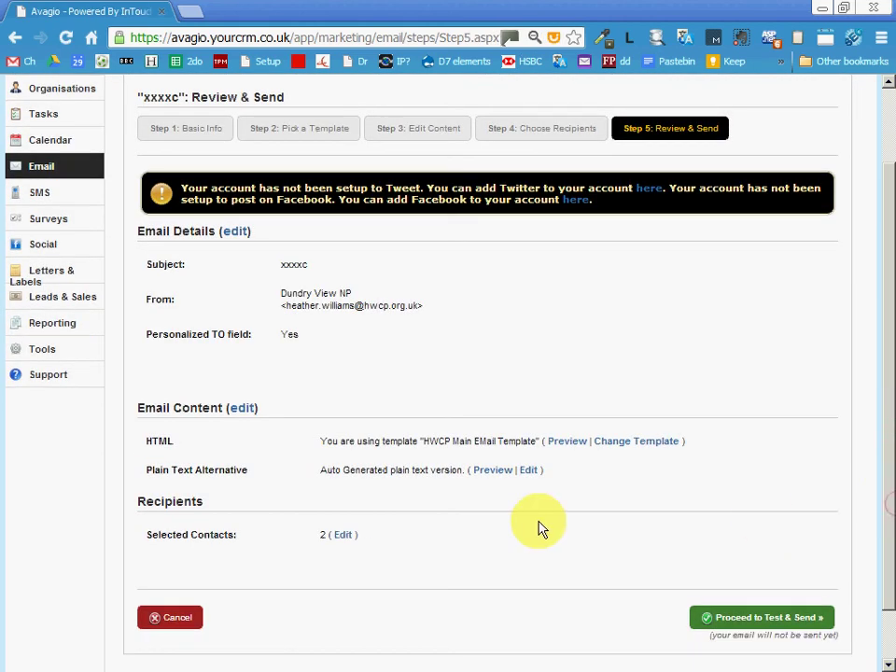